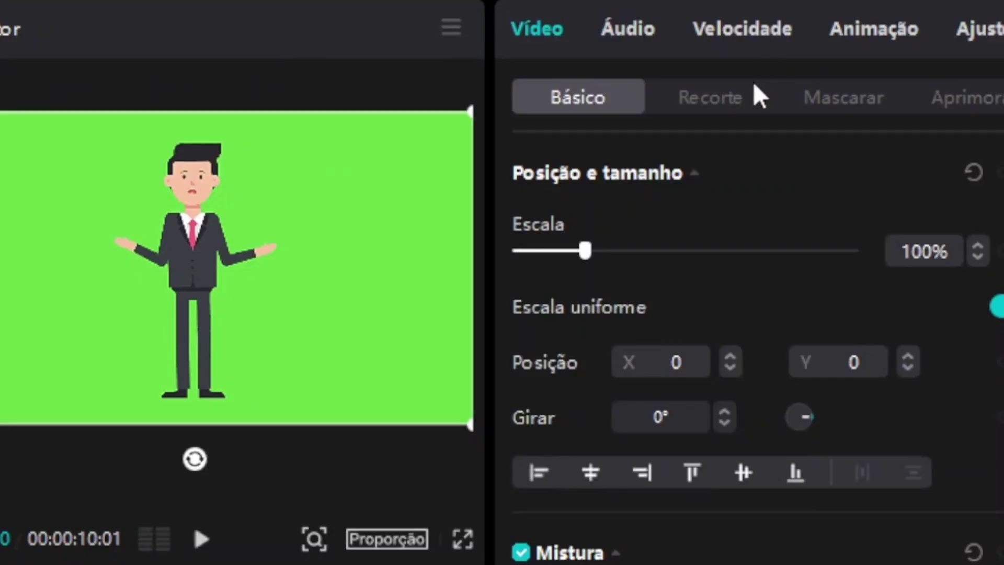
- Enable Chroma key on the man clip and sample the green background as the key colour
left_click(724, 100)
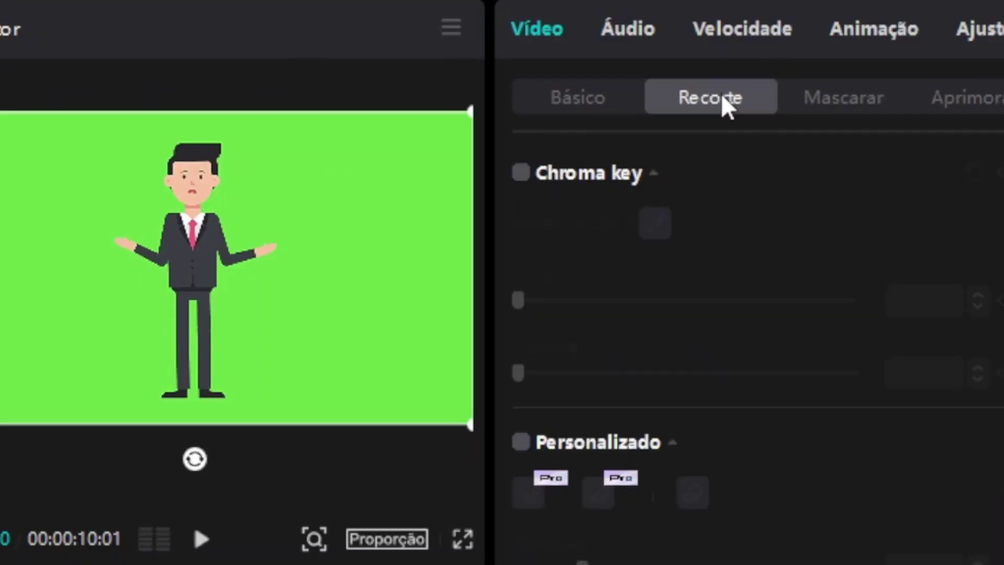
left_click(522, 177)
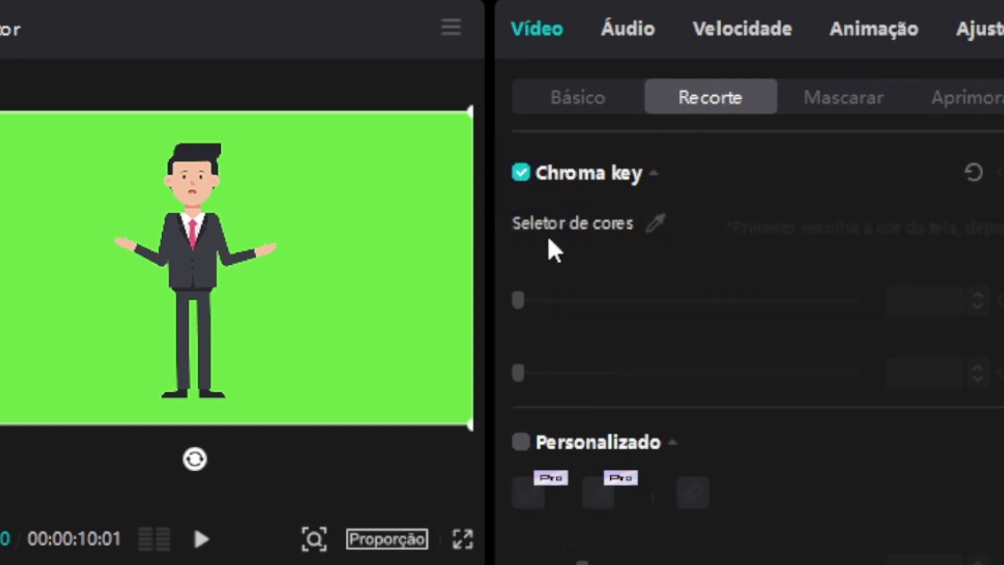
left_click(657, 225)
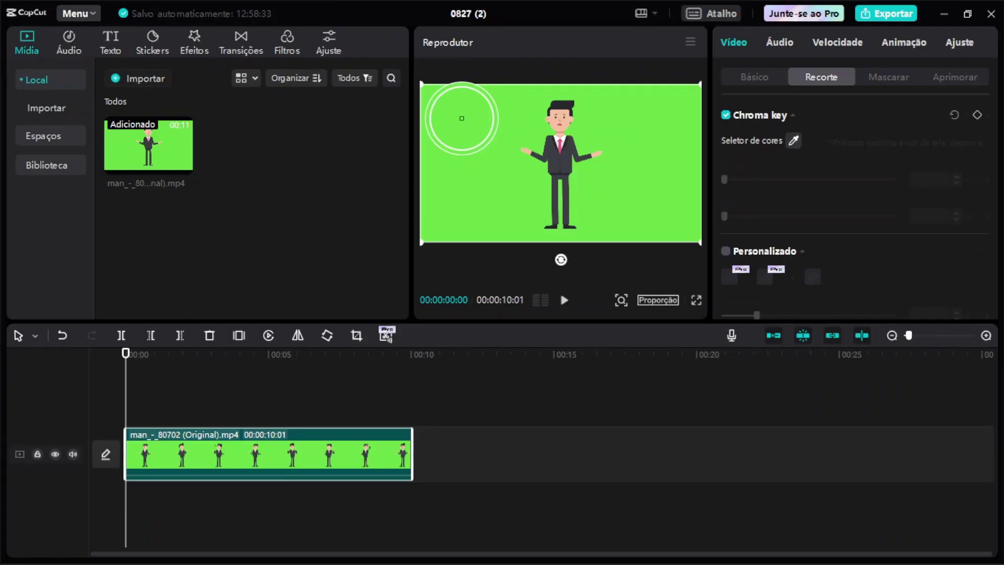
left_click(461, 118)
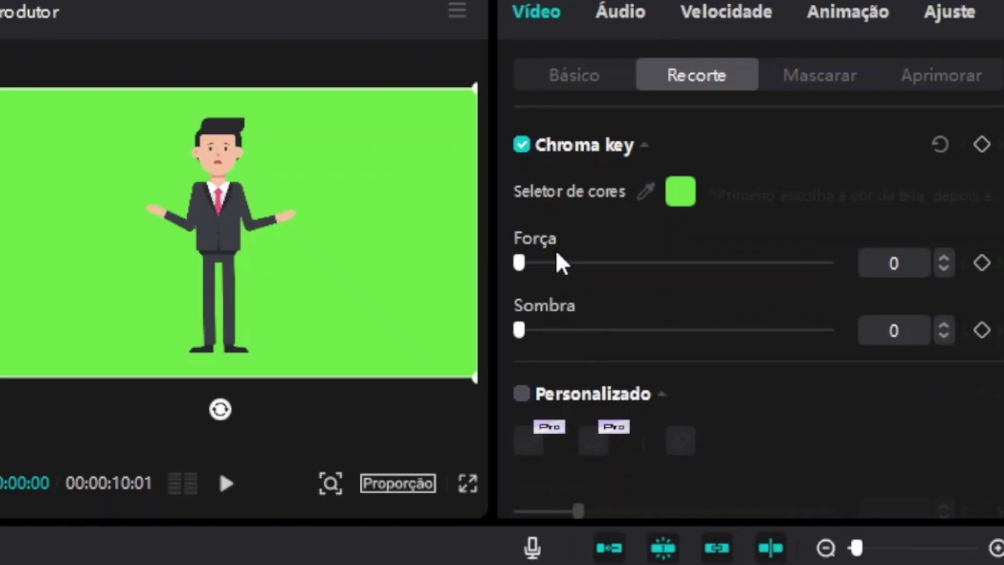
- Set the chroma key strength (Força) to 53 and keep the shadow (Sombra) at 0
left_click_drag(520, 265, 543, 267)
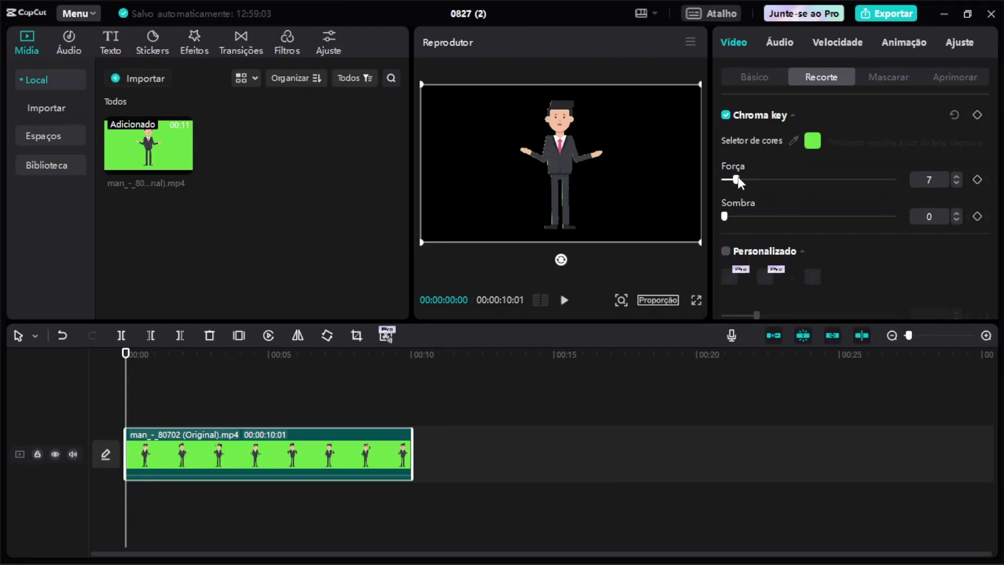
left_click_drag(738, 179, 815, 185)
left_click_drag(725, 216, 682, 211)
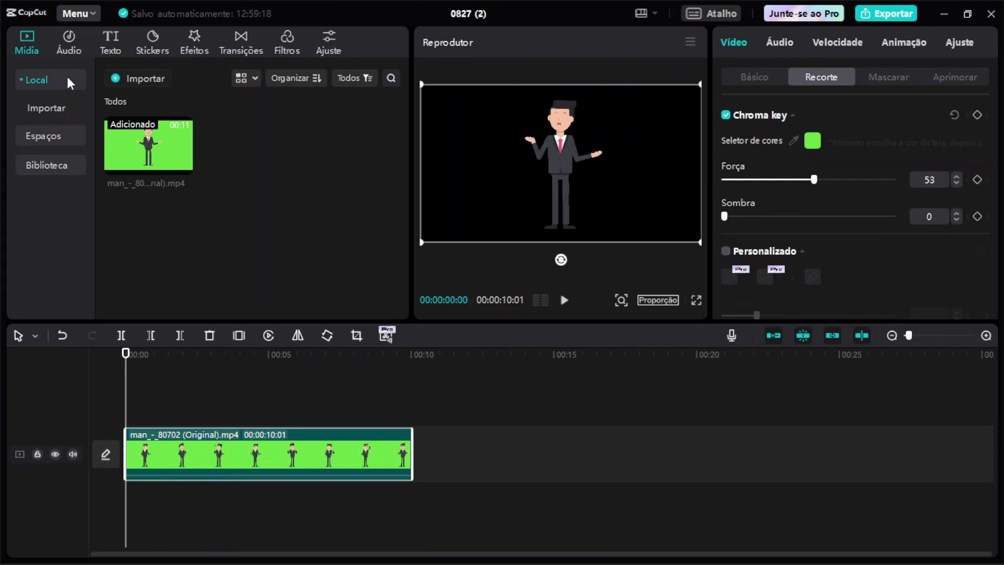
- Import the Cenário - Jornal image and lay it on the track beneath the man clip, spanning the clip's full 10:01 length
left_click(146, 79)
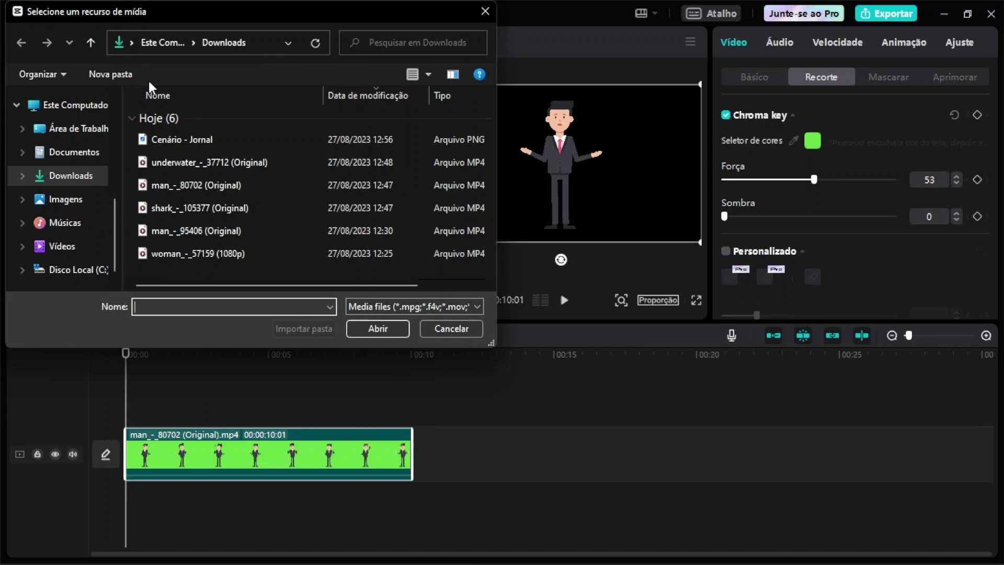
double_click(173, 139)
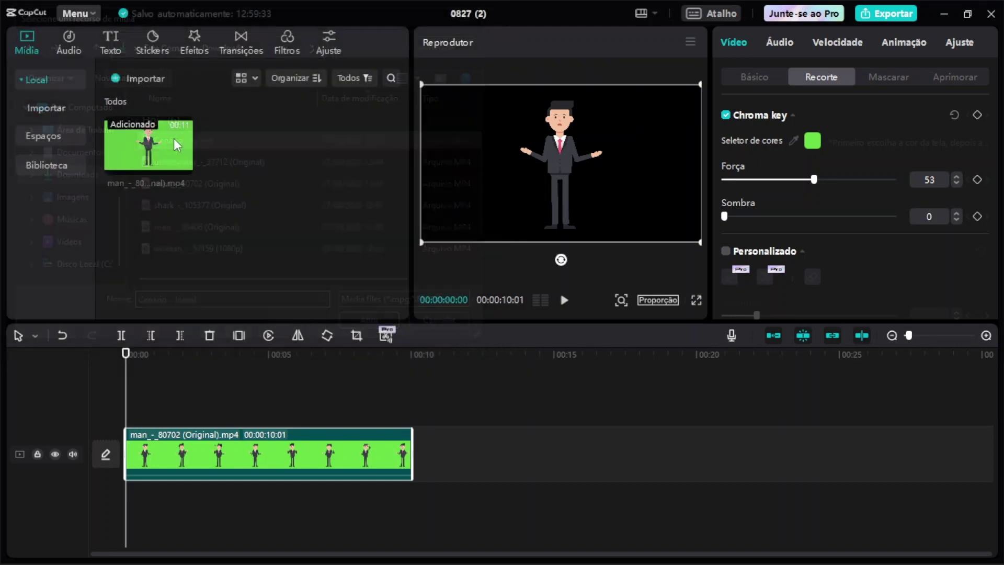
left_click(180, 443)
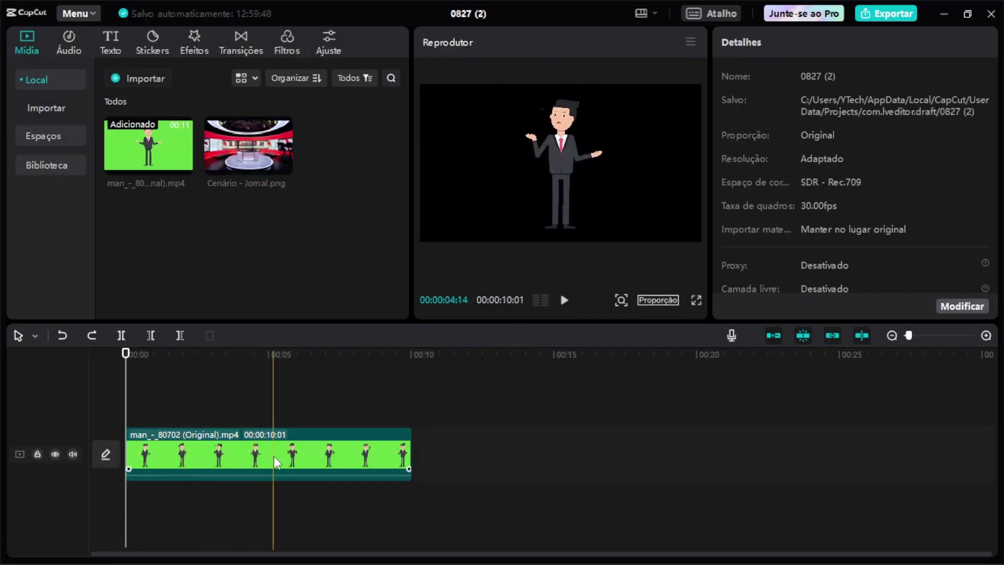
left_click_drag(144, 448, 145, 405)
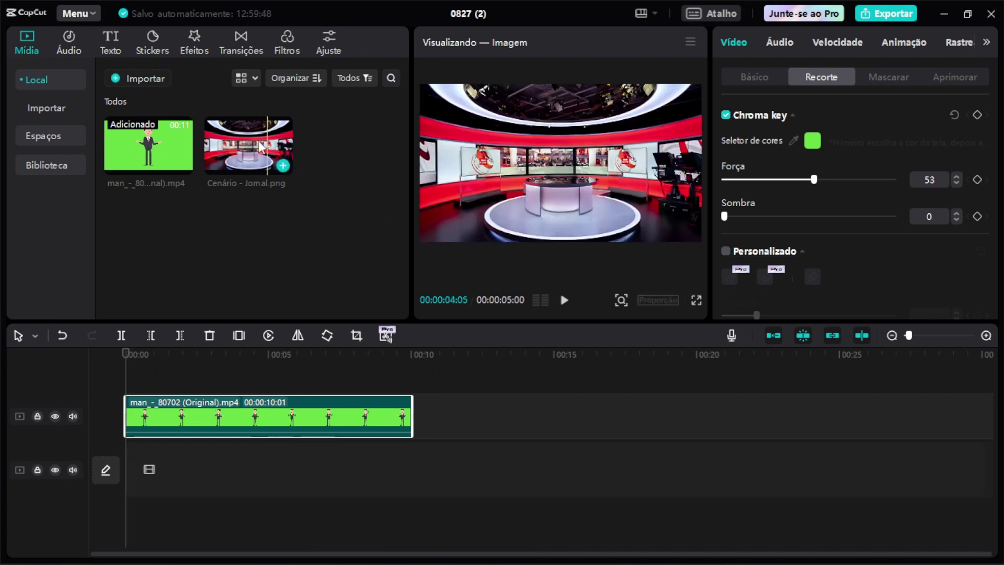
left_click_drag(277, 163, 126, 470)
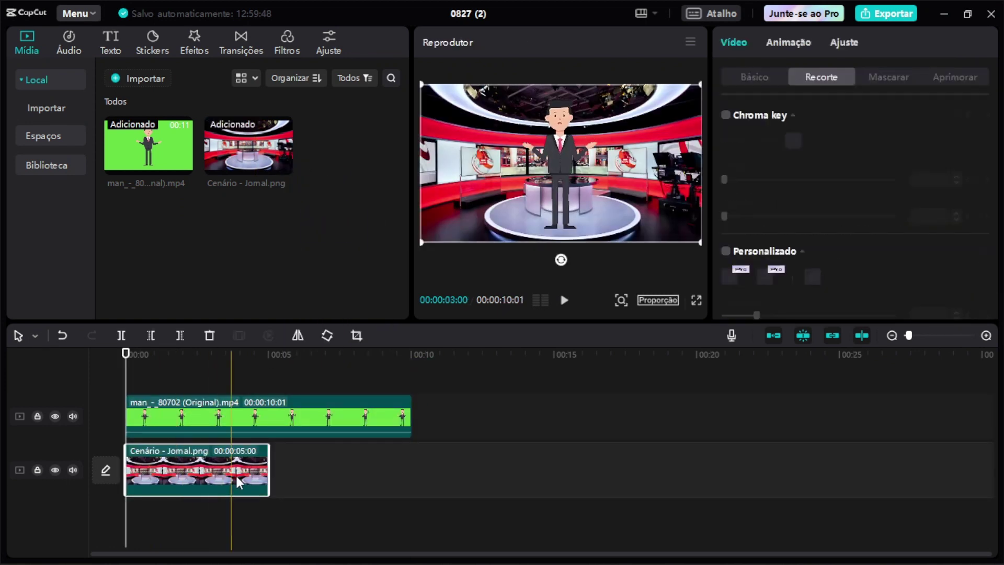
left_click_drag(267, 474, 412, 475)
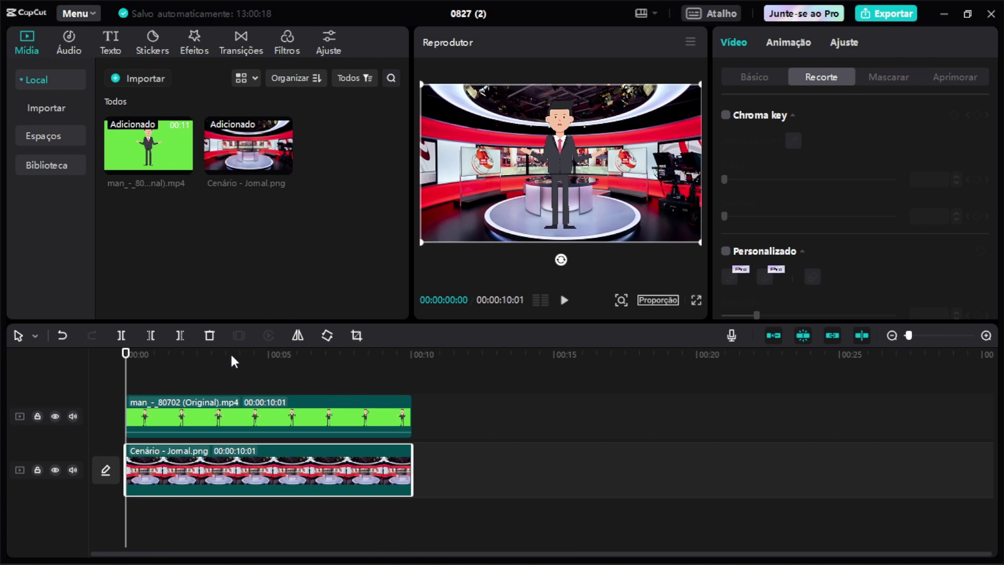
- Resize the man clip in the preview and reposition the man on the news studio's stage
left_click(204, 421)
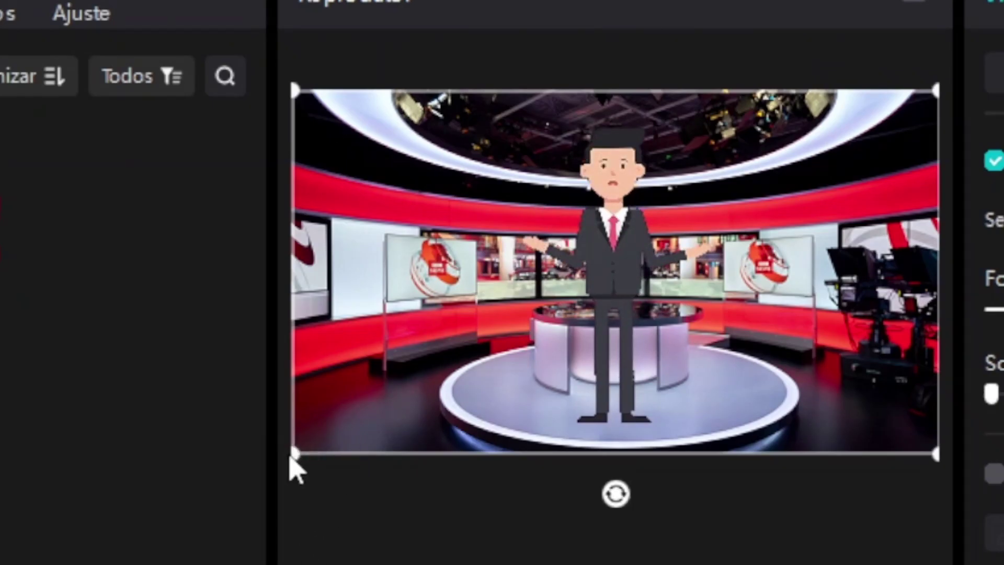
left_click_drag(300, 456, 345, 484)
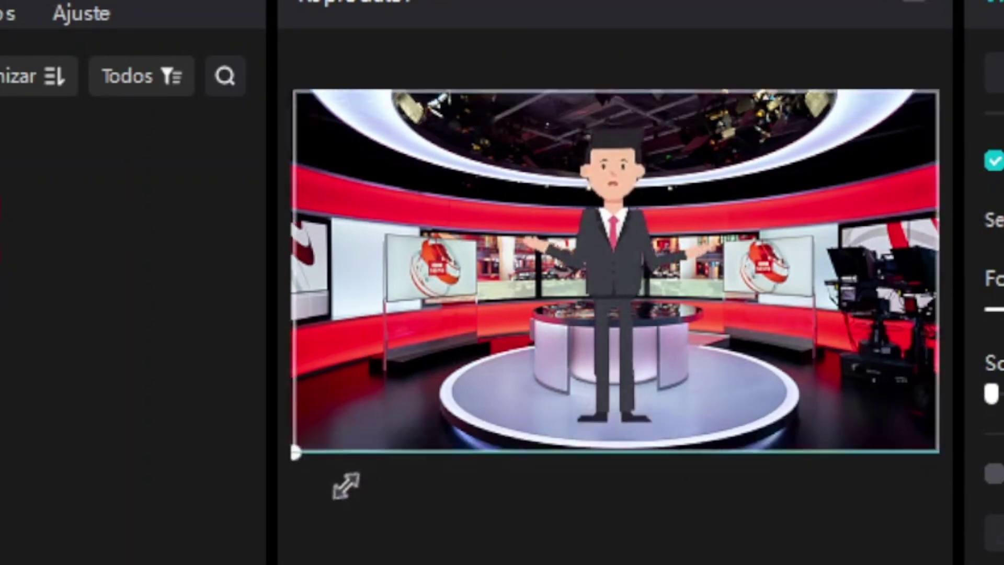
mouse_move(599, 338)
left_mouse_down()
mouse_move(695, 358)
mouse_move(610, 352)
left_mouse_up()
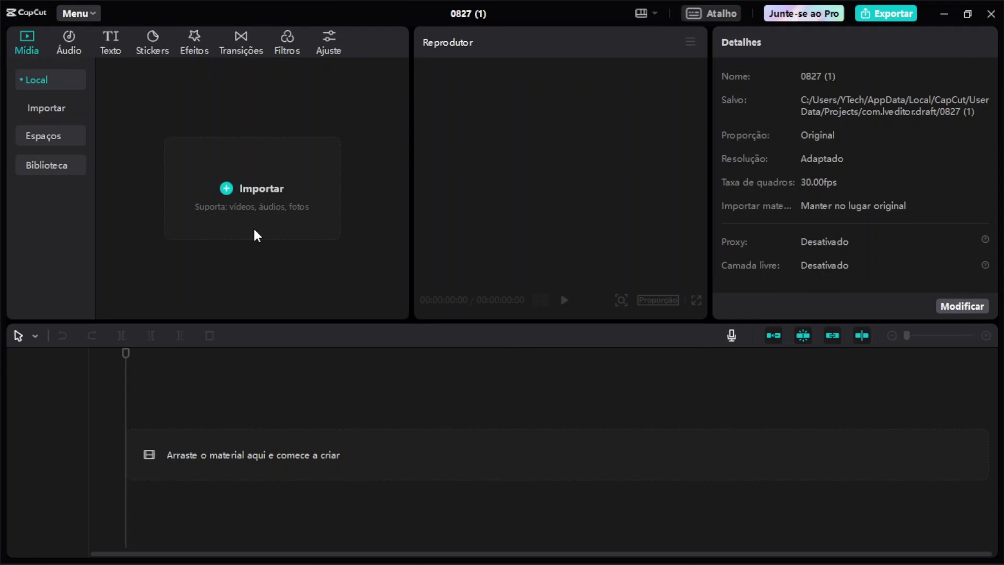
- In the empty project 0827 (1), import the 1871422_Green Screen video and place it at the start of the timeline
left_click(238, 173)
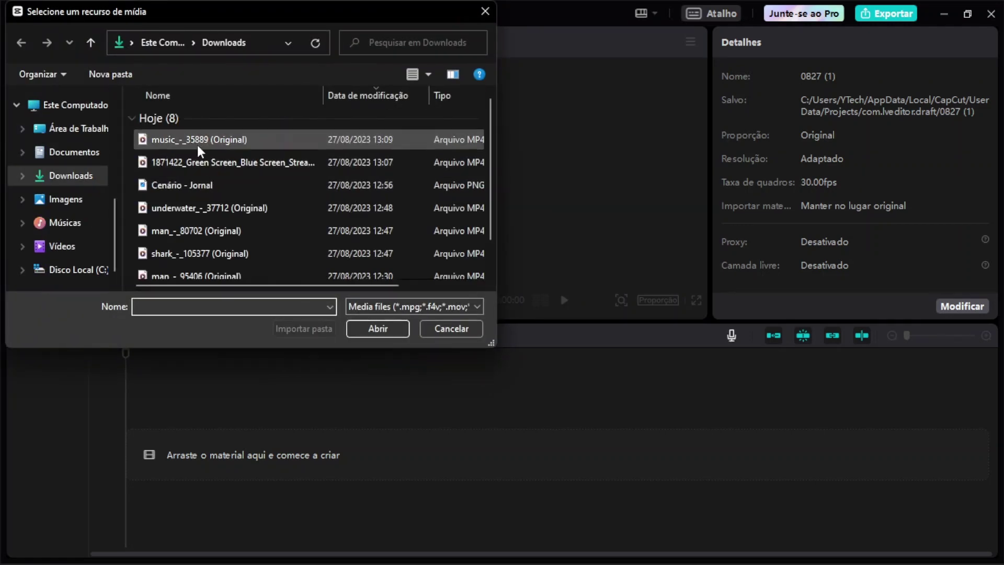
left_click(216, 160)
double_click(215, 158)
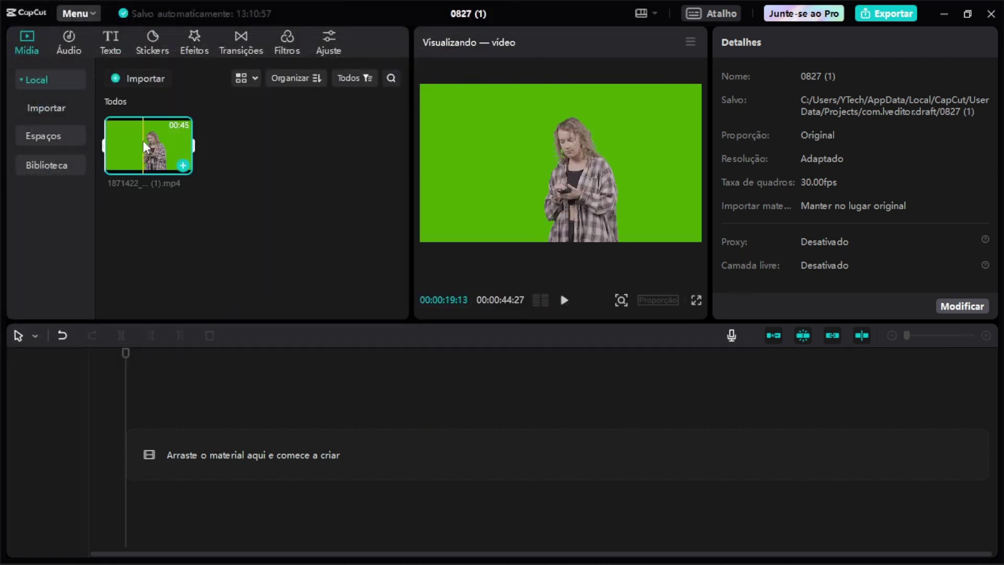
left_click_drag(143, 140, 125, 457)
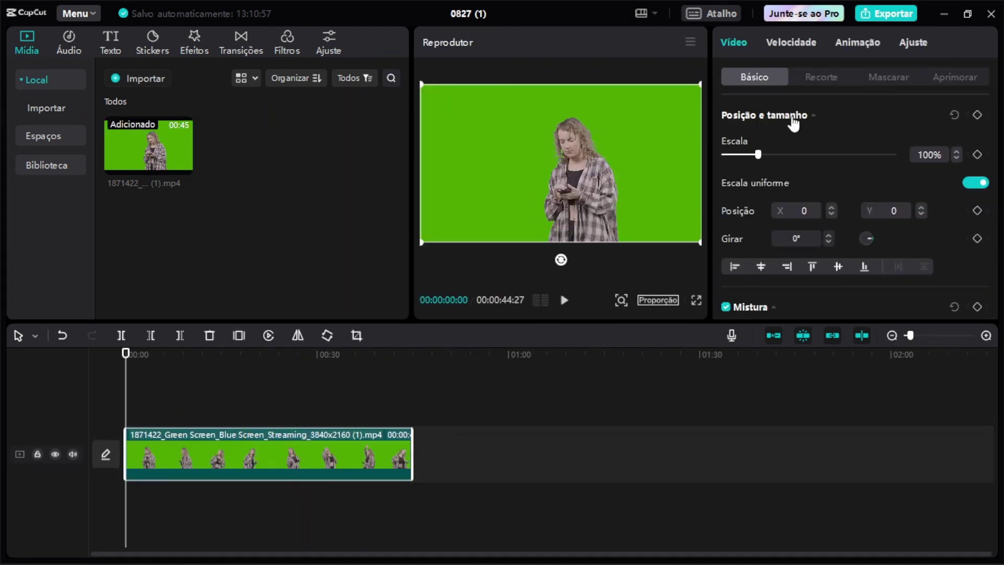
- Remove the woman clip's background with automatic cutout (Recorte automático)
left_click(816, 74)
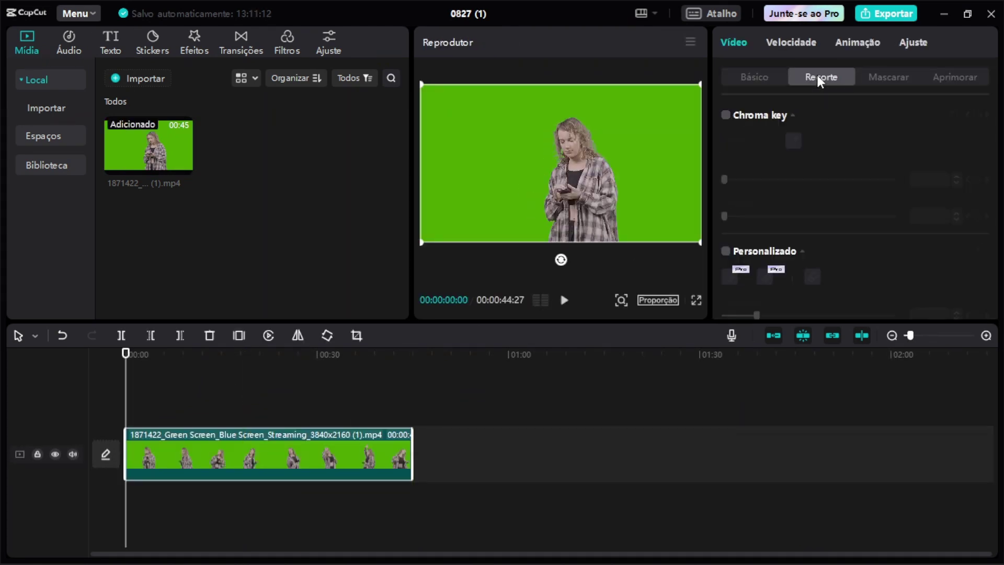
scroll(844, 173, "down", 3)
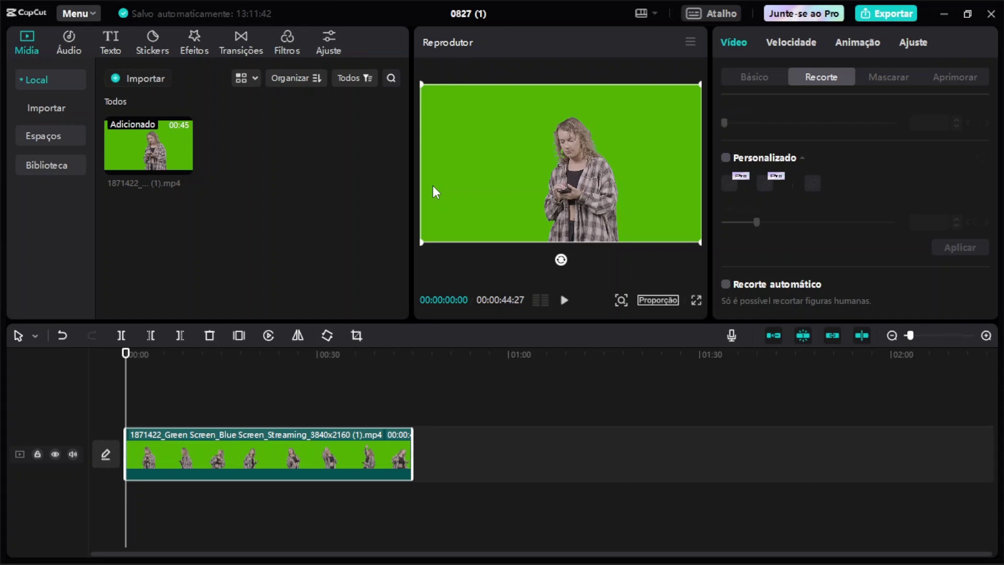
left_click(726, 285)
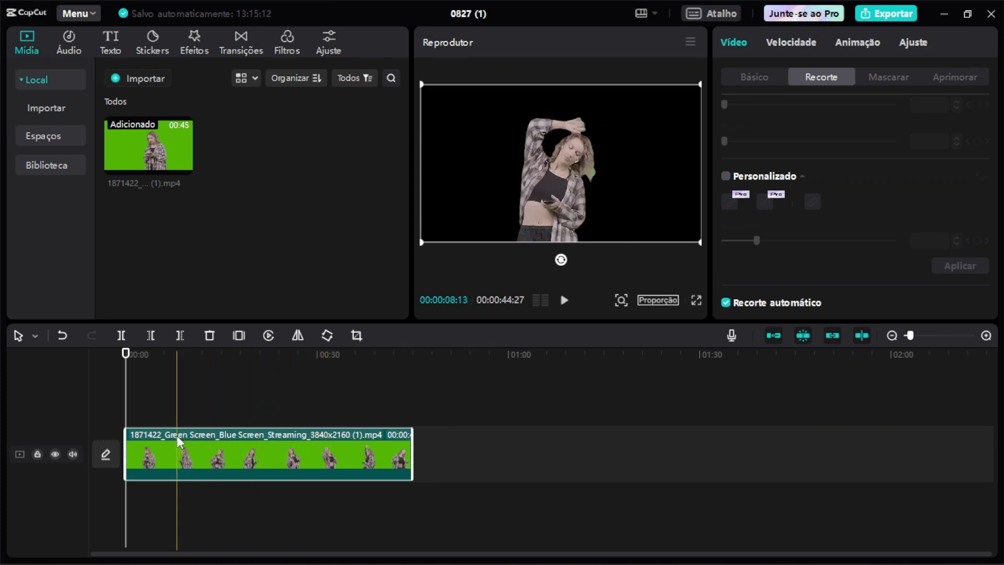
- Raise the woman clip to an upper track, then import music_-_35889 (Original) and place it at the start of the main track
left_click_drag(161, 457, 156, 413)
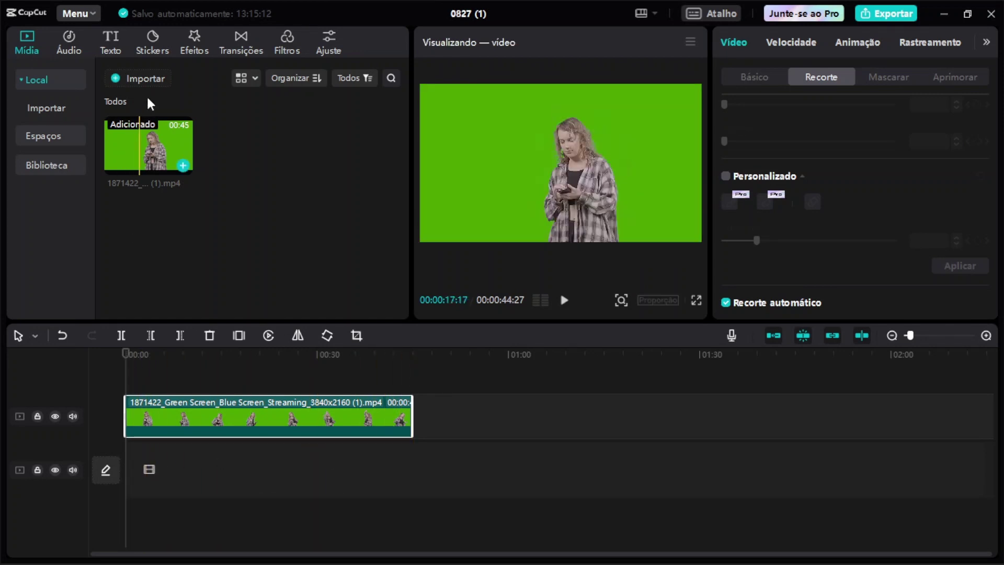
left_click(149, 78)
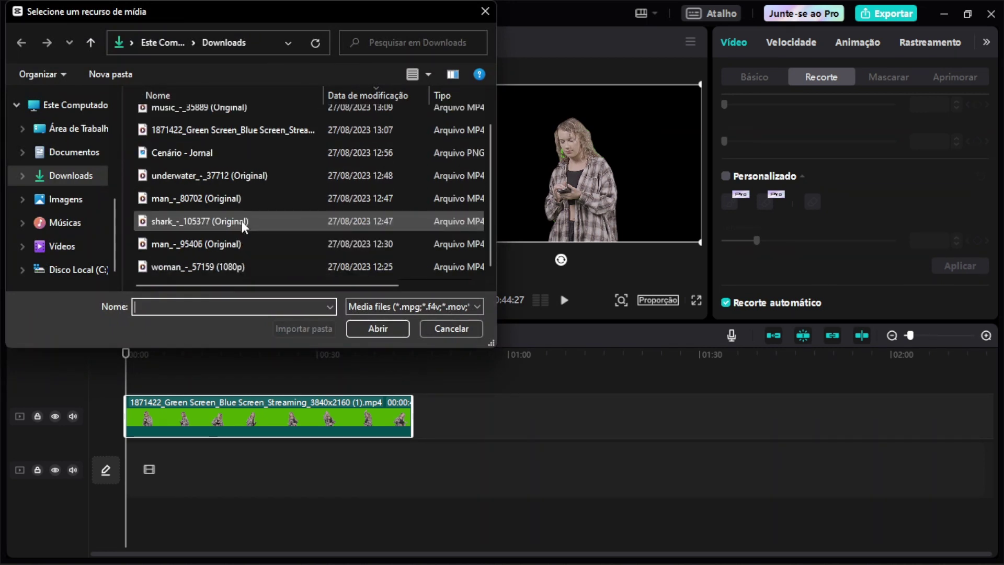
double_click(204, 139)
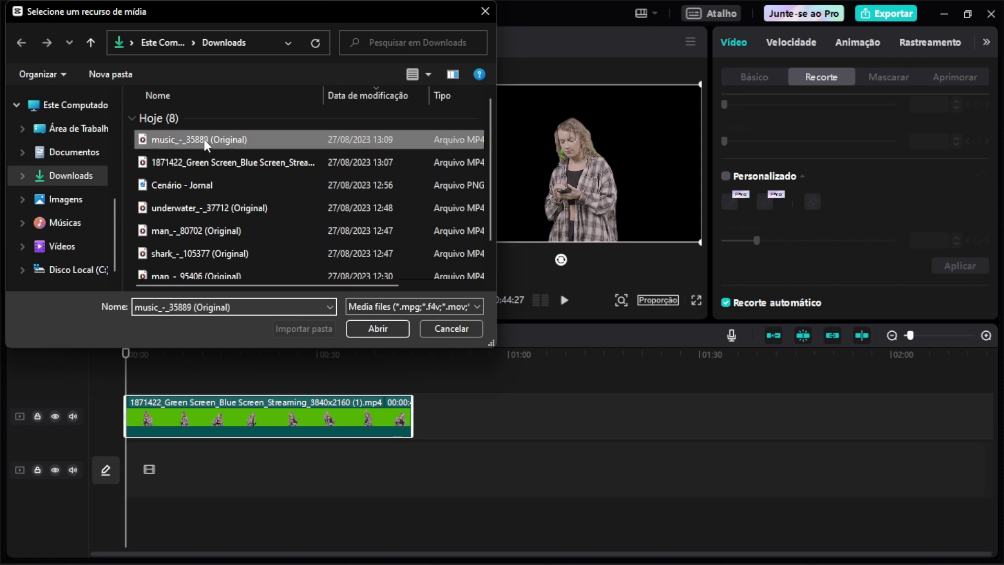
left_click_drag(242, 138, 128, 471)
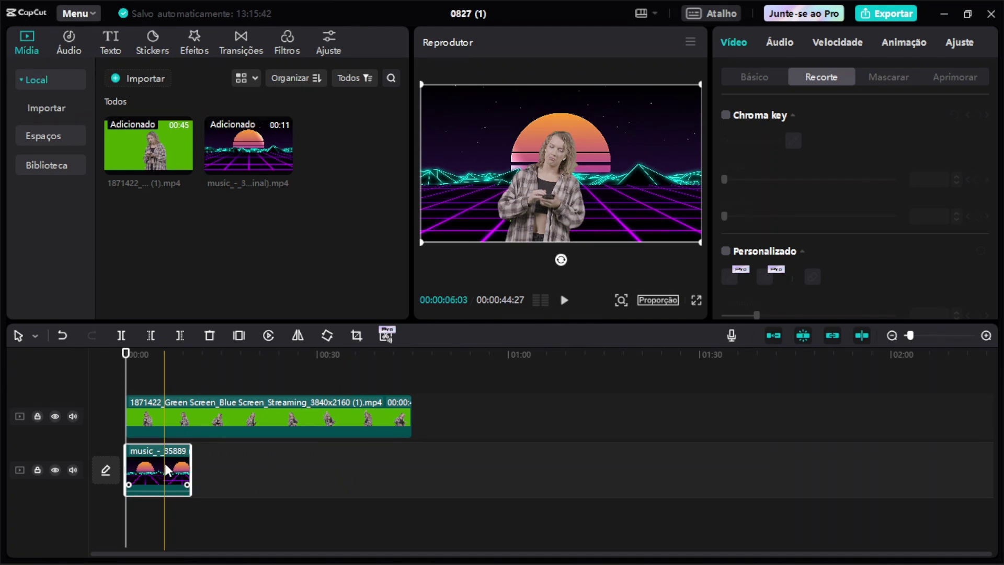
- Paste a copy of the music_-_35889 background clip and place it directly after the original on the main track
left_click(200, 464)
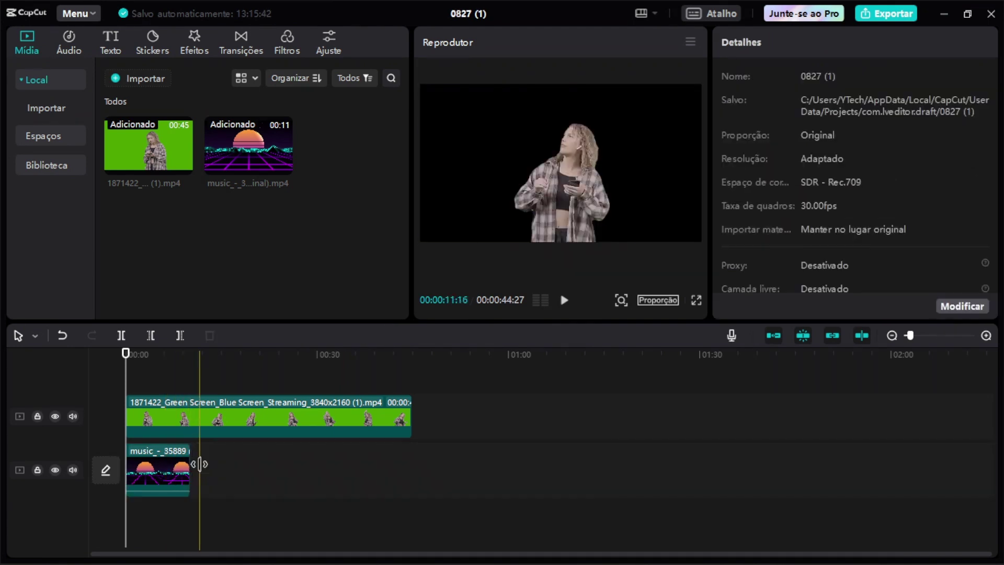
left_click(192, 383)
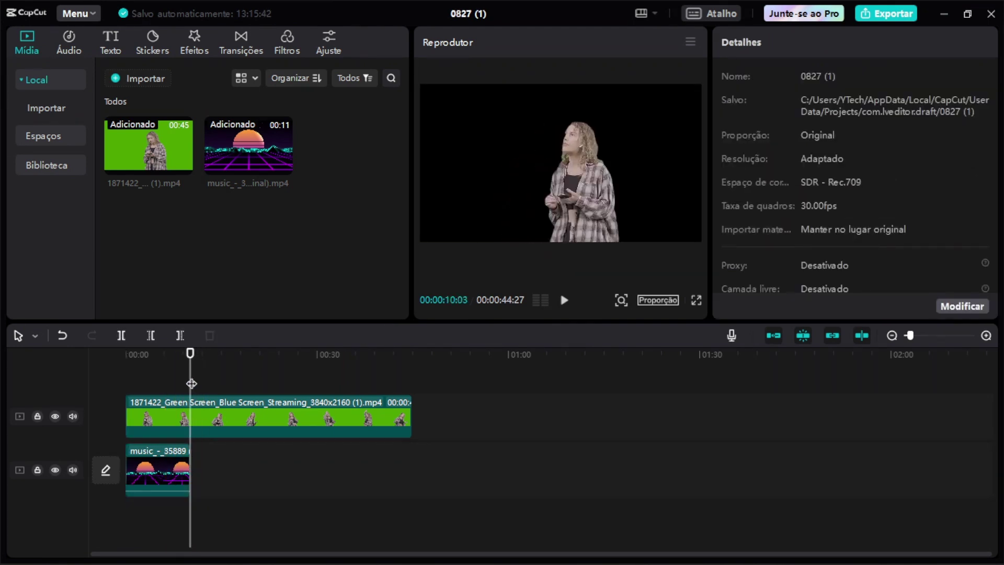
key("ctrl+v")
left_click_drag(199, 479, 212, 523)
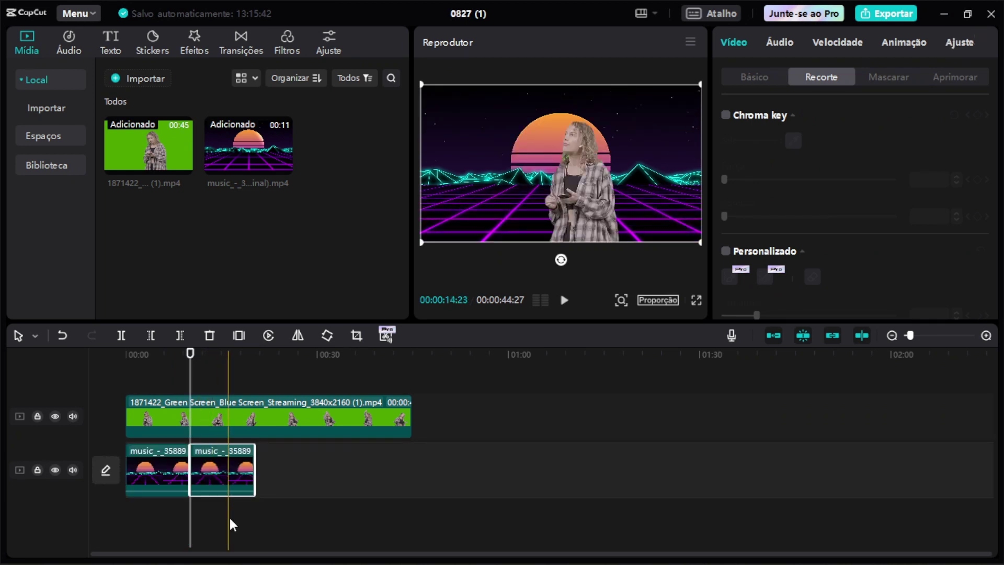
- Add two more copies of the background clip and join them end to end on the main track
left_click(259, 479)
key("ctrl+v")
left_click_drag(292, 468, 392, 474)
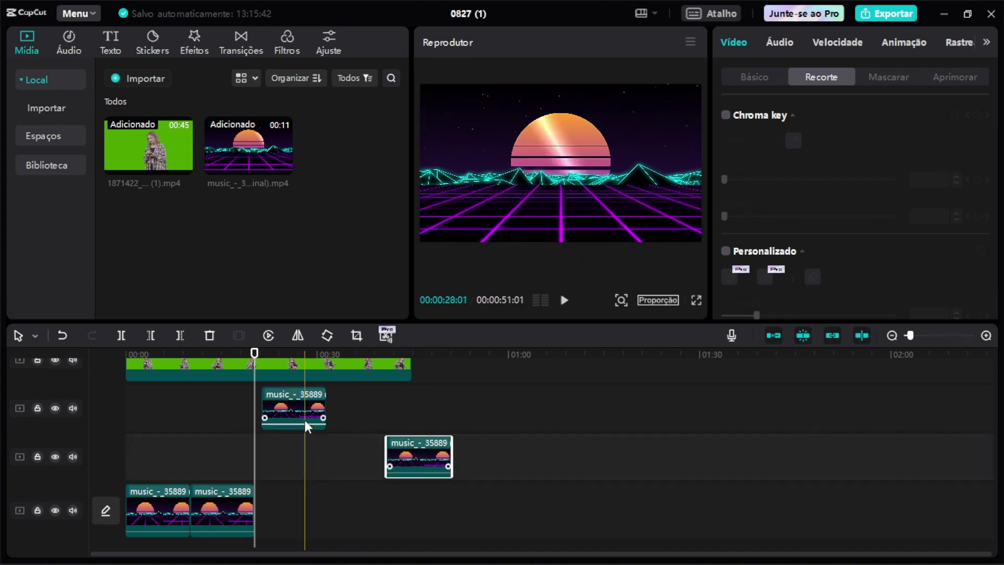
left_click_drag(307, 426, 300, 522)
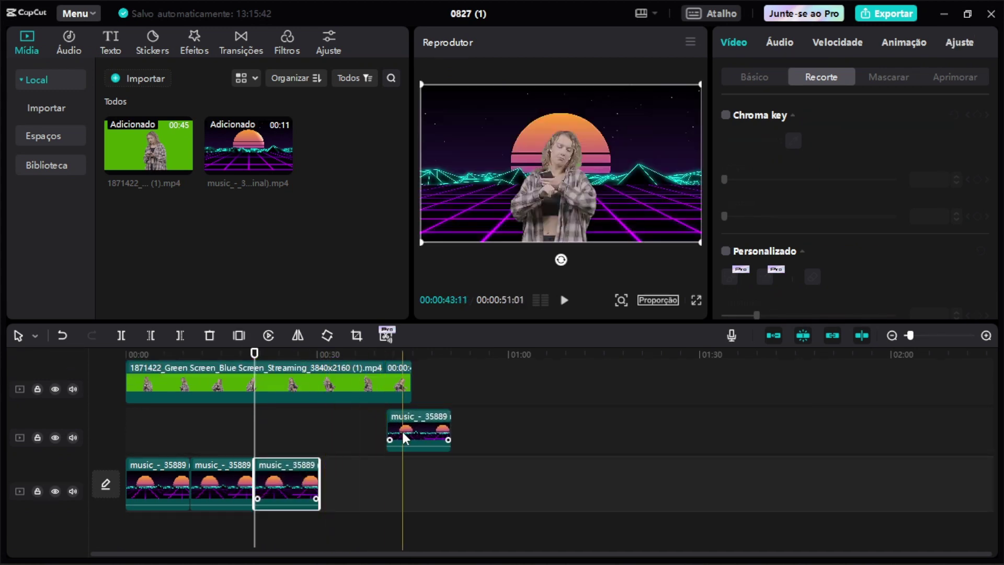
left_click_drag(403, 438, 337, 484)
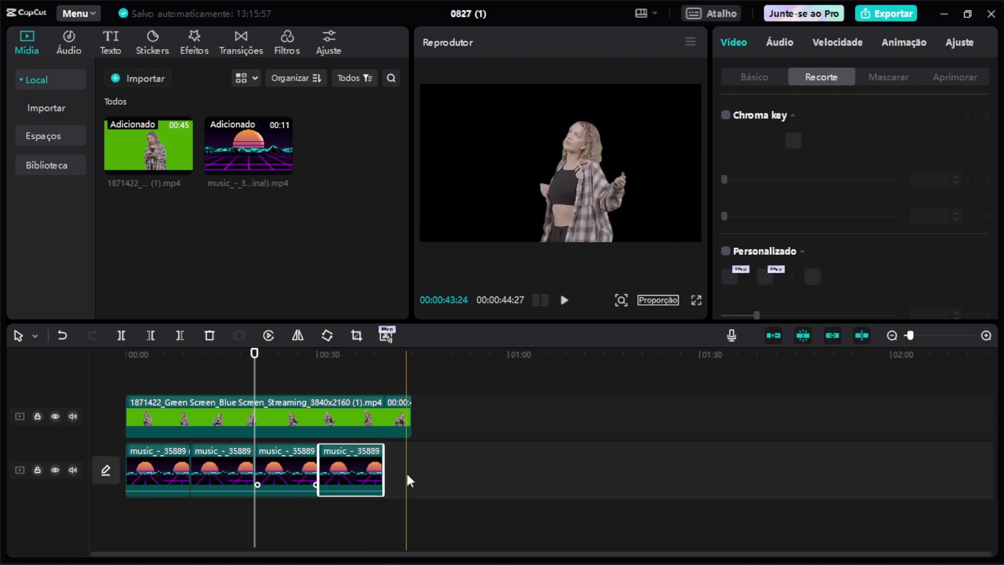
- Append a fifth background copy, trim it to end with the woman clip, and scrub through the composite
left_click(407, 480)
key("ctrl+v")
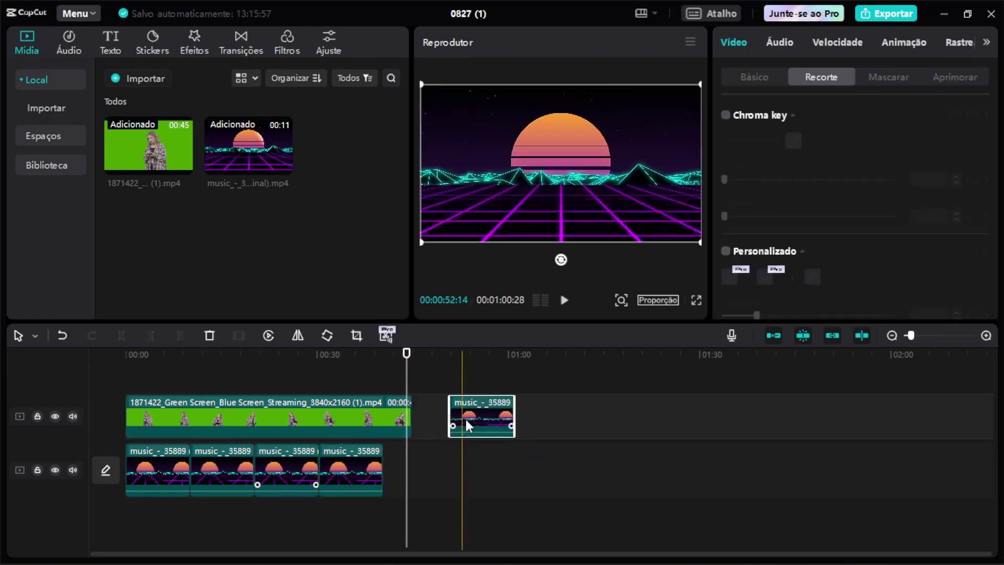
left_click_drag(466, 425, 410, 482)
left_click_drag(405, 366, 206, 371)
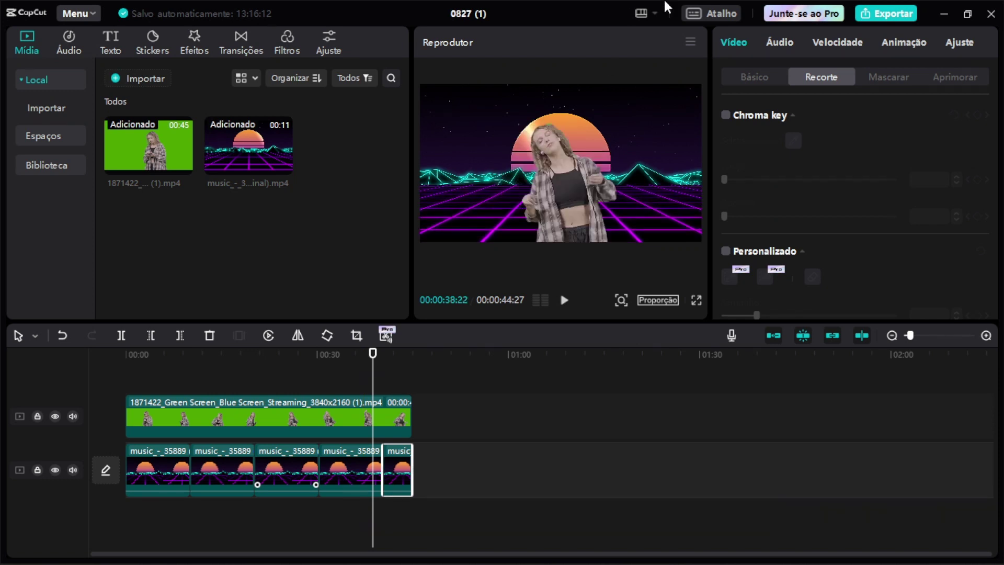
- Set the video export resolution to 1080P, turn off separate audio export, and leave the export dialog
left_click(893, 16)
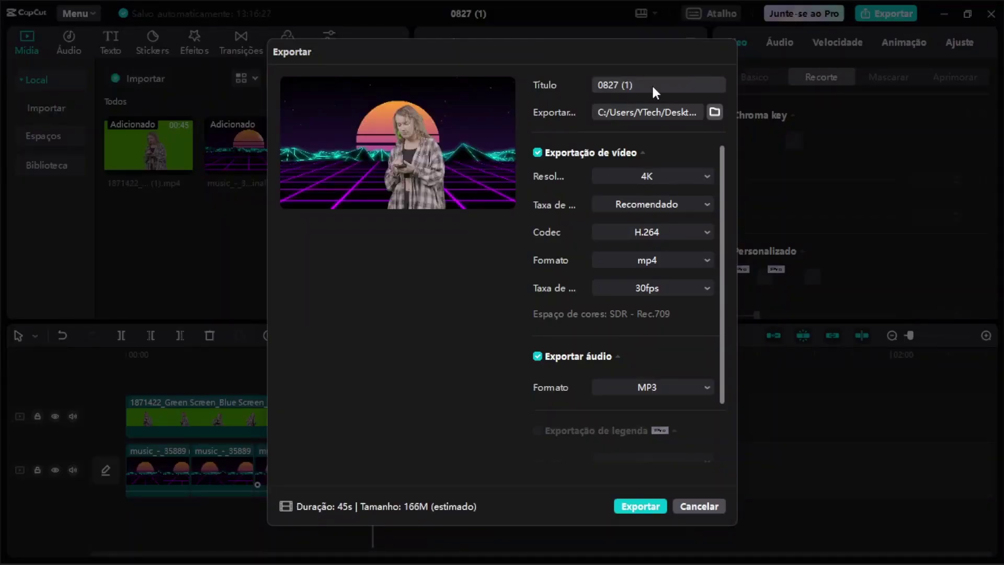
left_click(668, 175)
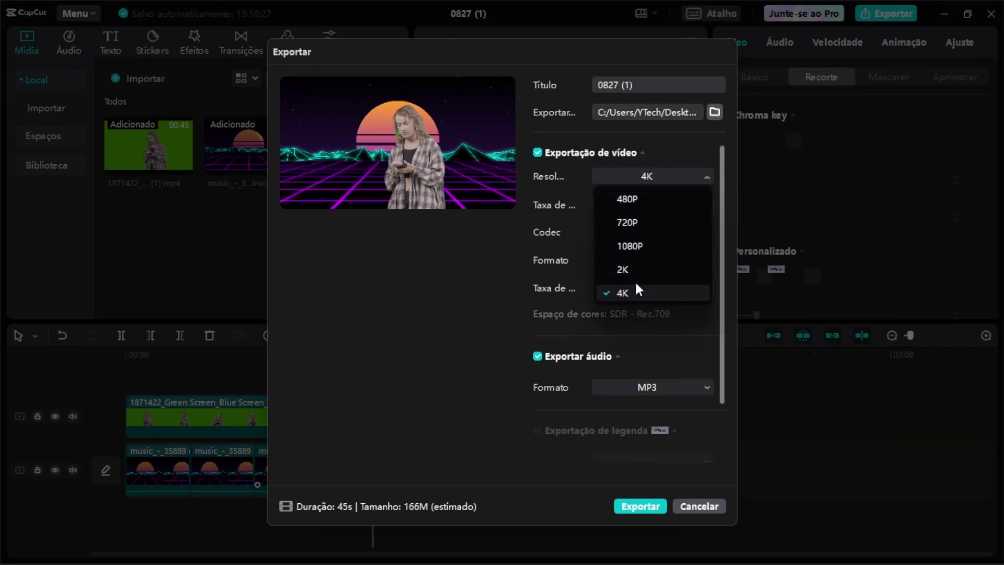
left_click(635, 245)
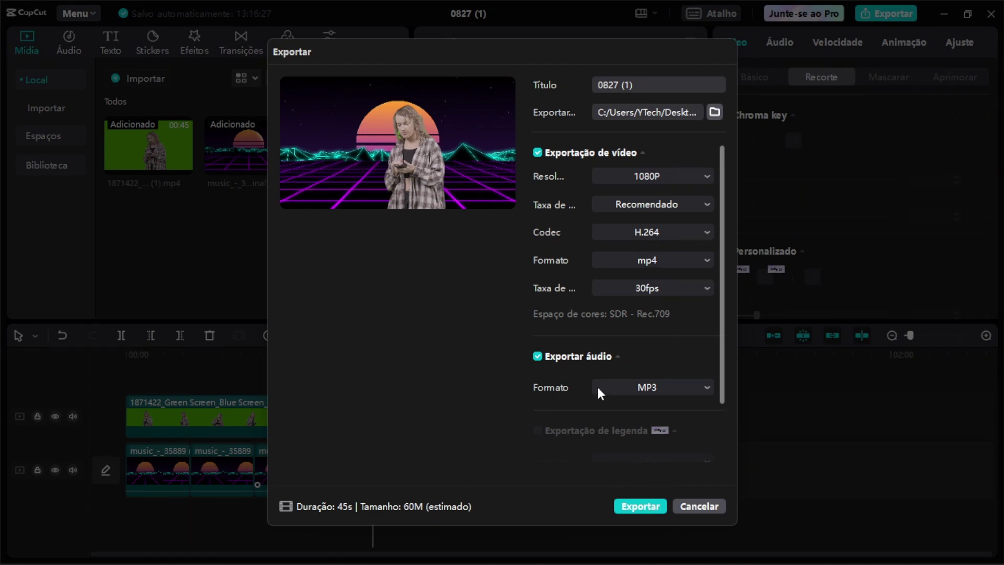
left_click(541, 358)
left_click(699, 507)
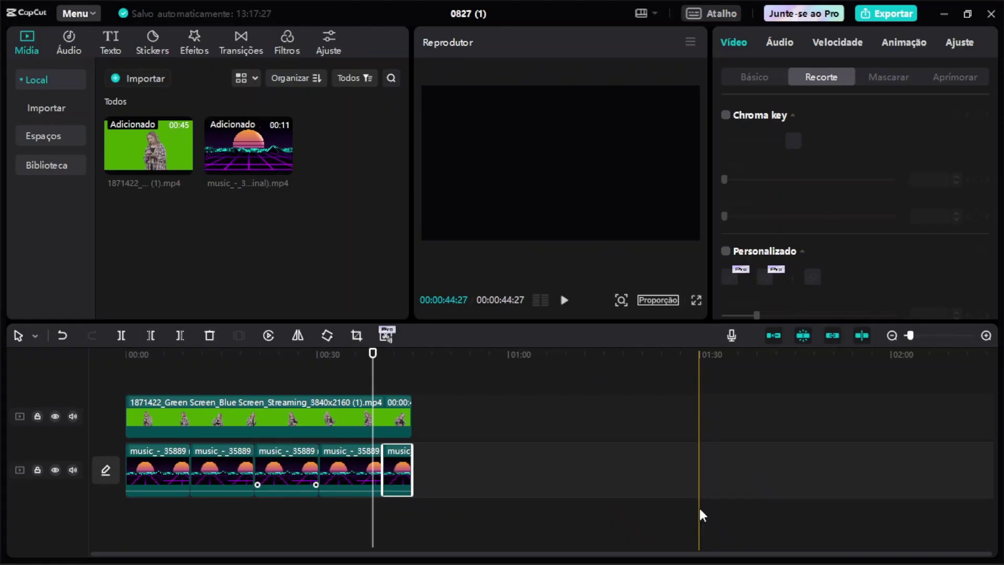